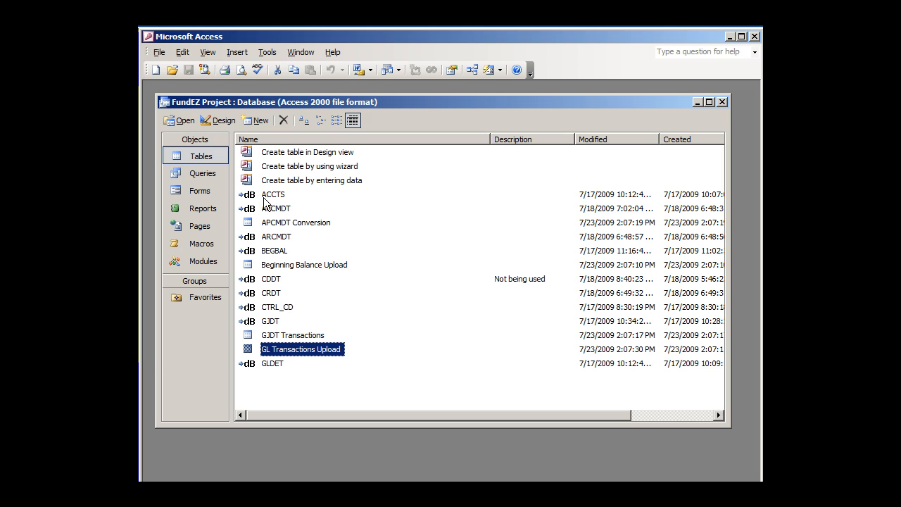
- Look at the linked dBASE tables ACCTS and APCMDT in the database's table list
mouse_move(265, 202)
click(273, 197)
click(276, 209)
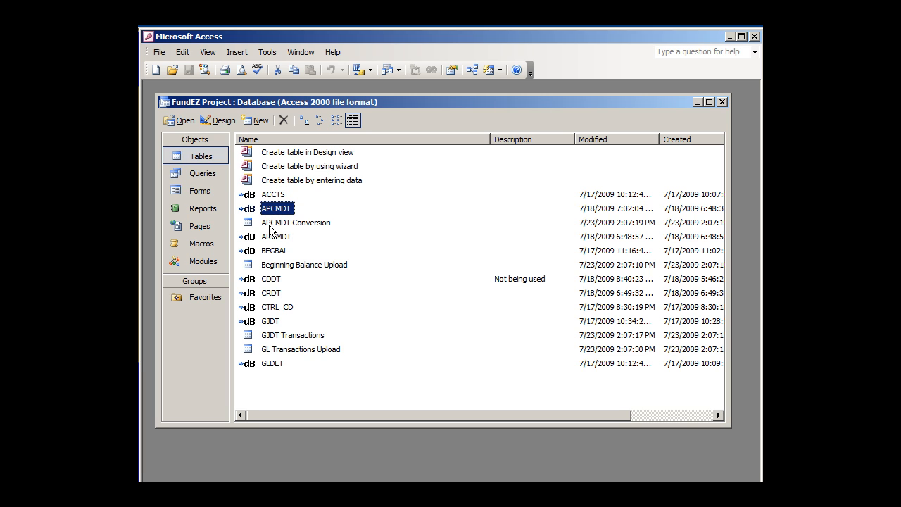
- List the dBASE 5 files in the FEZ1 folder that are available for linking, and cancel without linking any
click(158, 55)
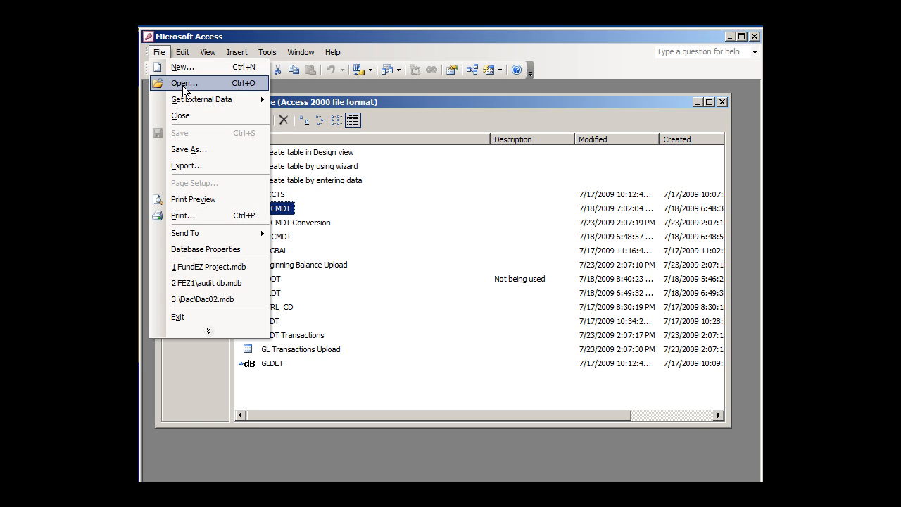
mouse_move(184, 101)
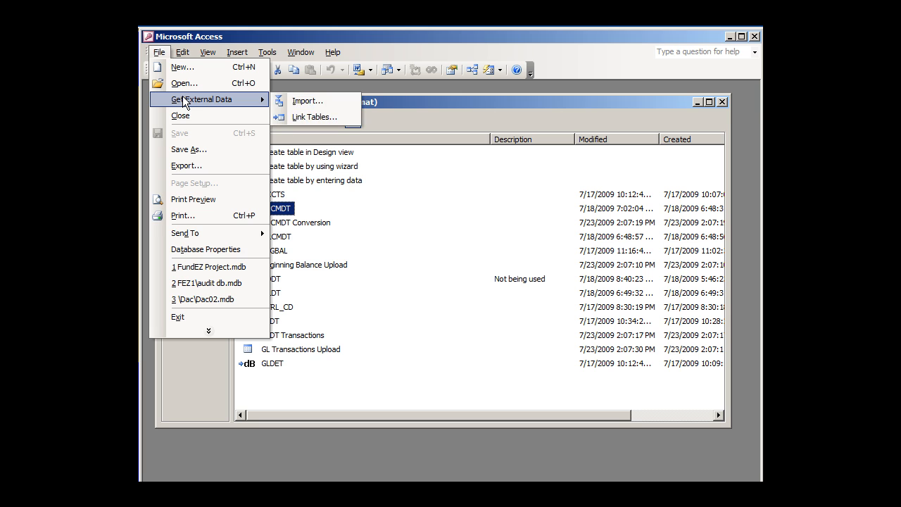
click(281, 116)
drag(159, 78, 336, 160)
double_click(294, 224)
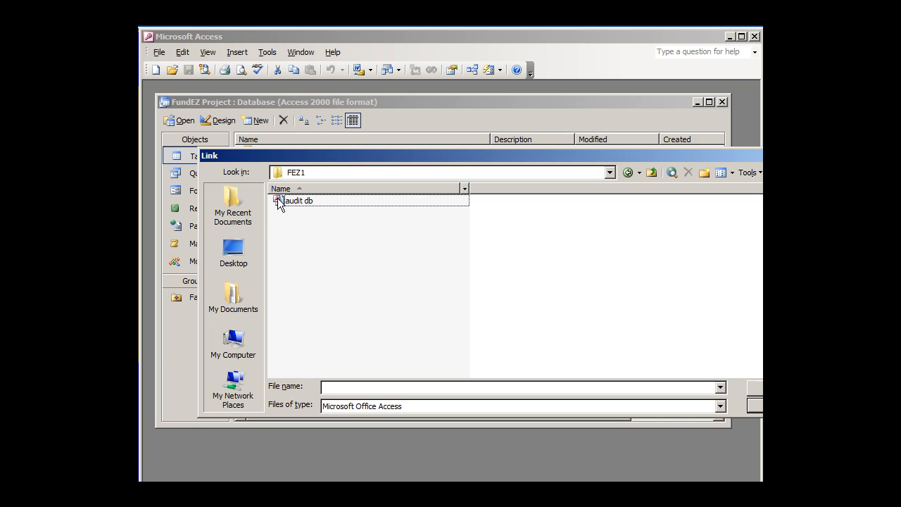
click(352, 386)
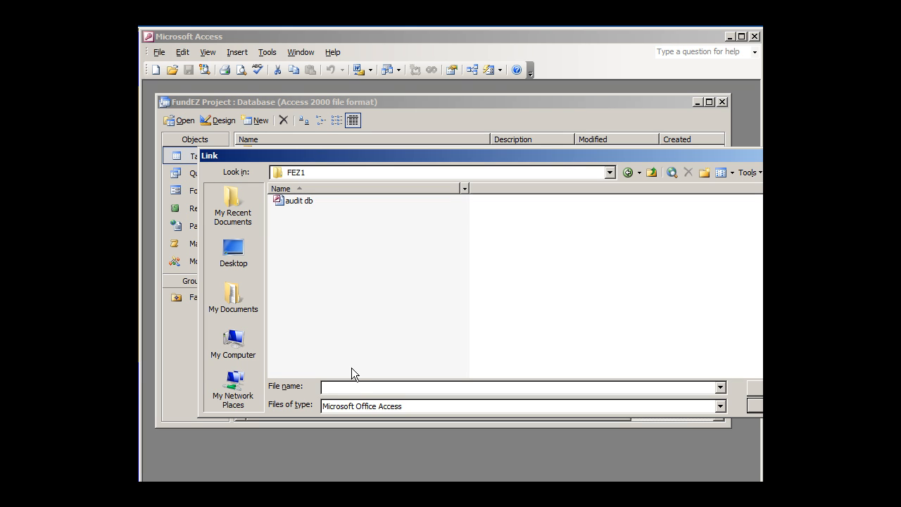
click(719, 406)
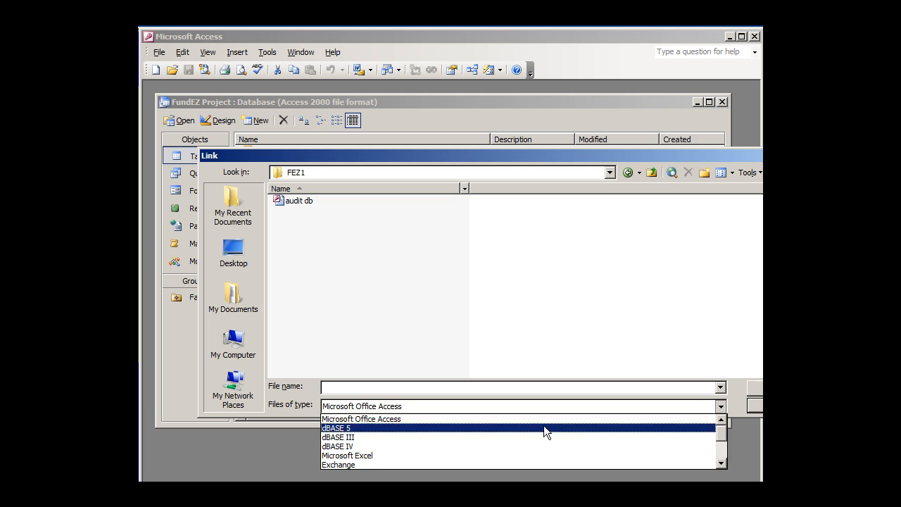
click(484, 427)
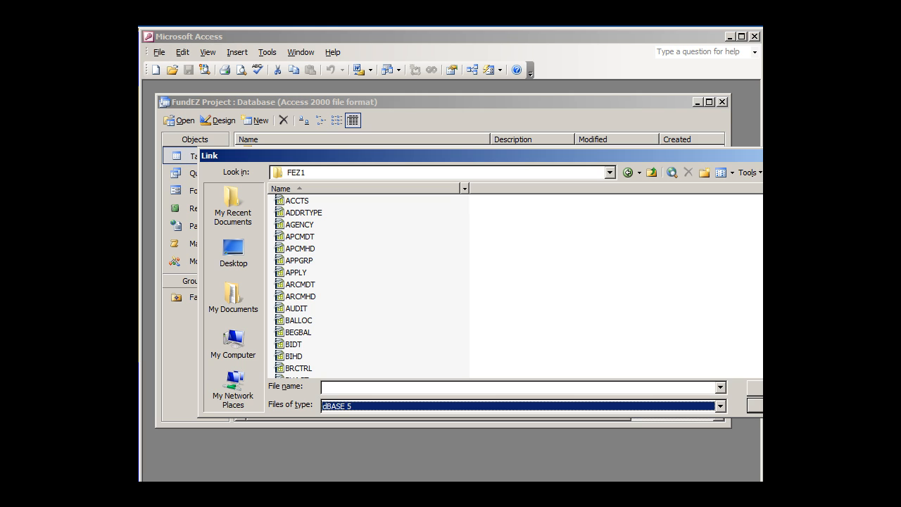
click(755, 405)
- Review the local tables APCMDT Conversion, Beginning Balance Upload, GJDT Transactions and GL Transactions Upload alongside the linked APCMDT table
click(274, 210)
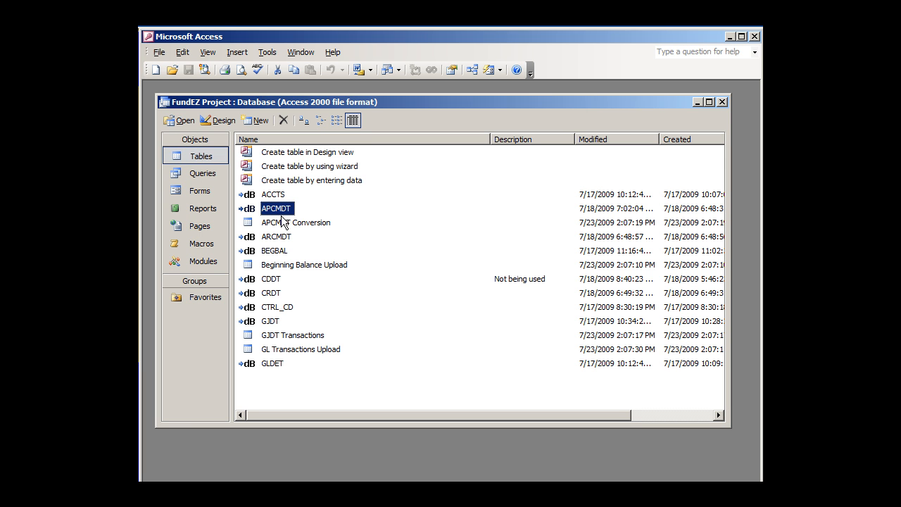
click(285, 223)
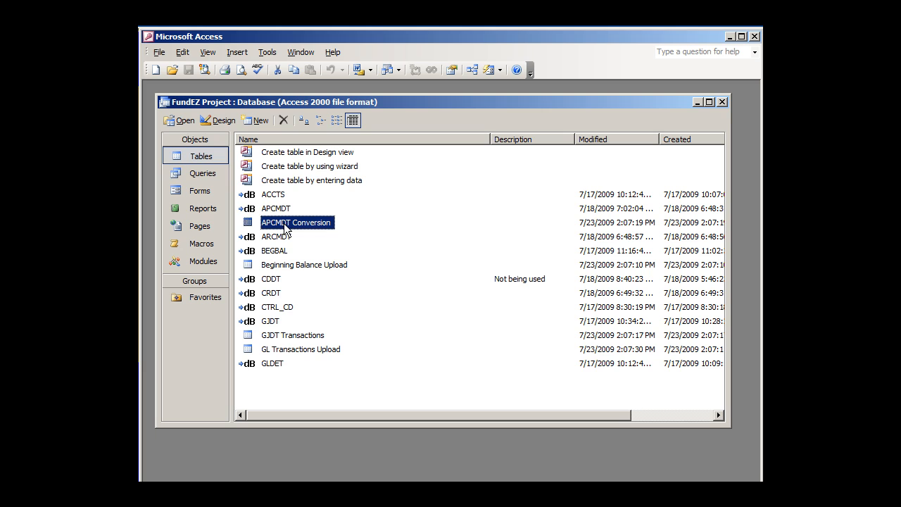
click(297, 266)
click(309, 335)
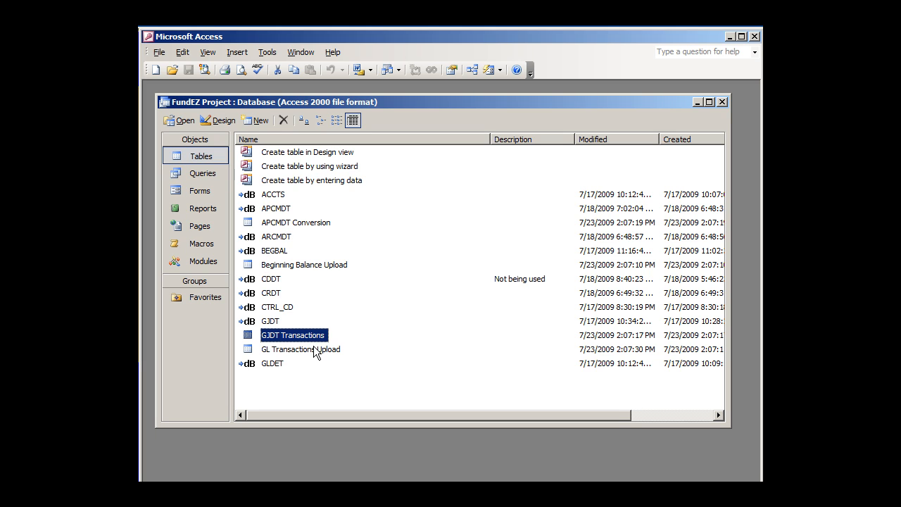
click(301, 349)
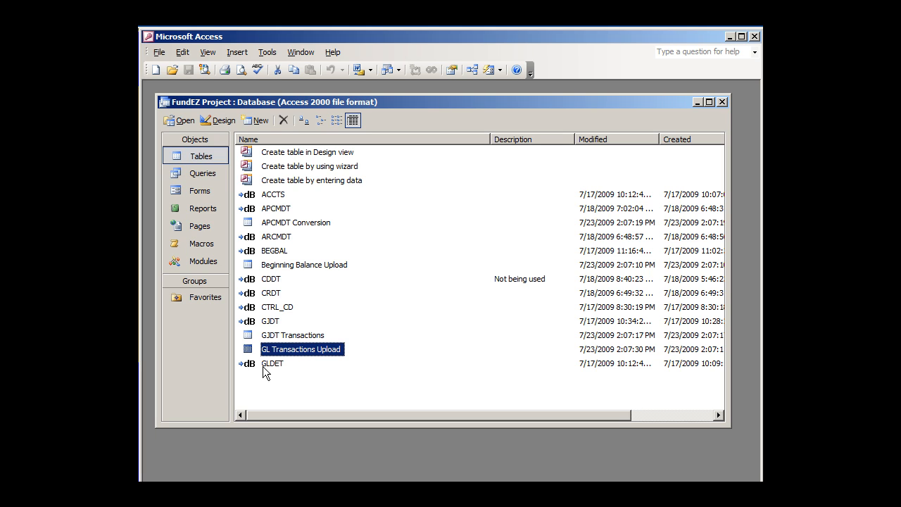
- Open the query 02 - GLDET Conversion in Design view and enlarge the ACCTS field list to show all its fields
click(210, 178)
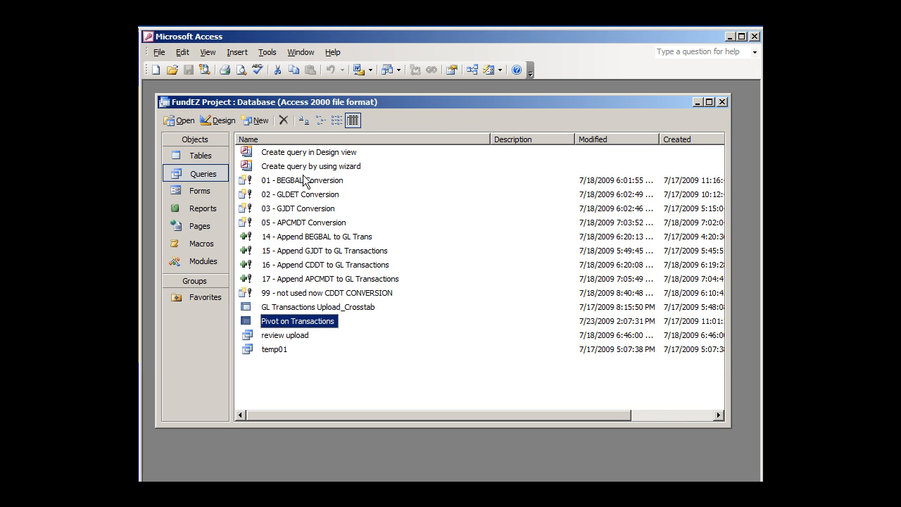
click(313, 196)
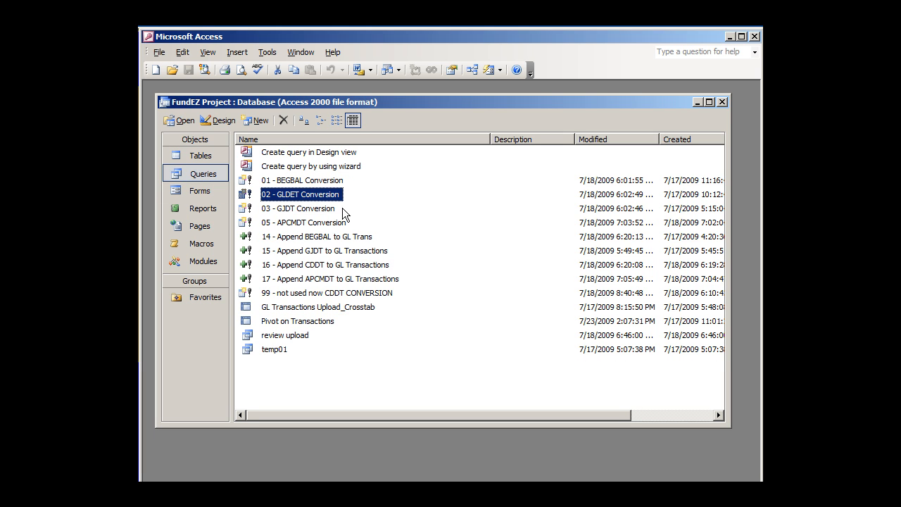
click(221, 121)
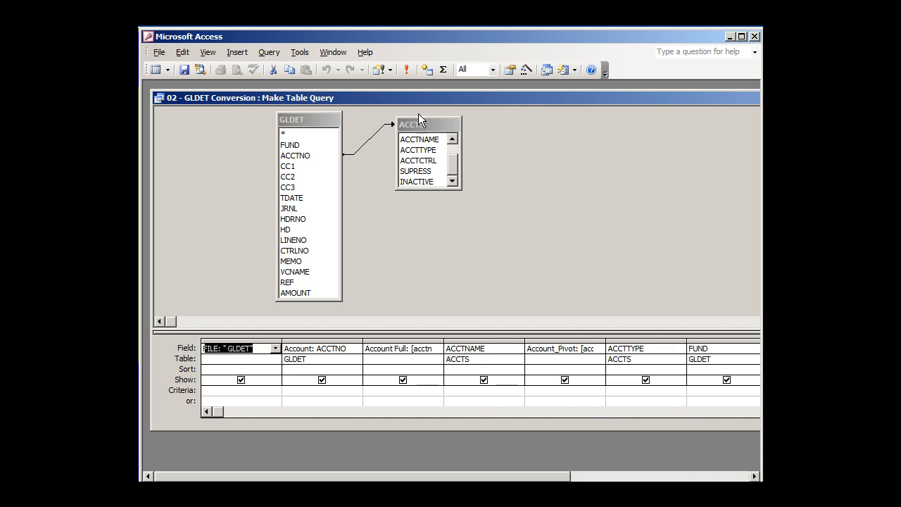
drag(443, 190, 451, 248)
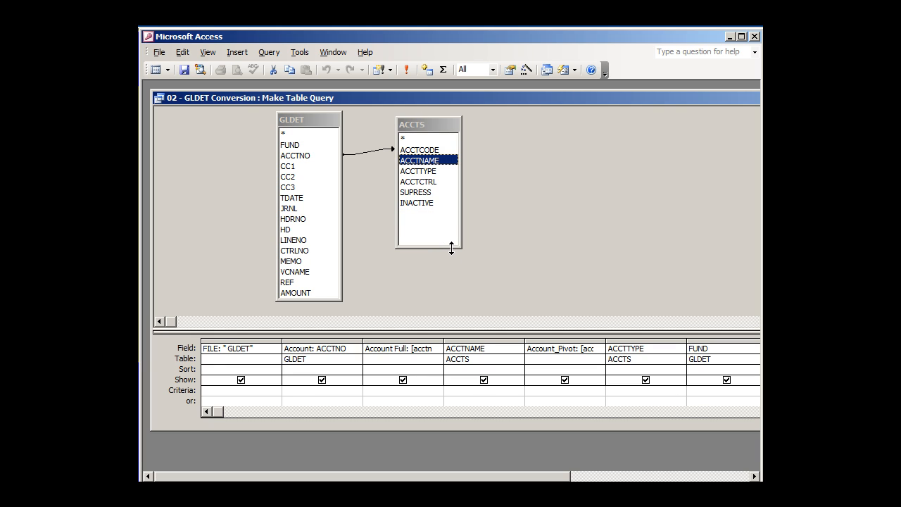
click(416, 150)
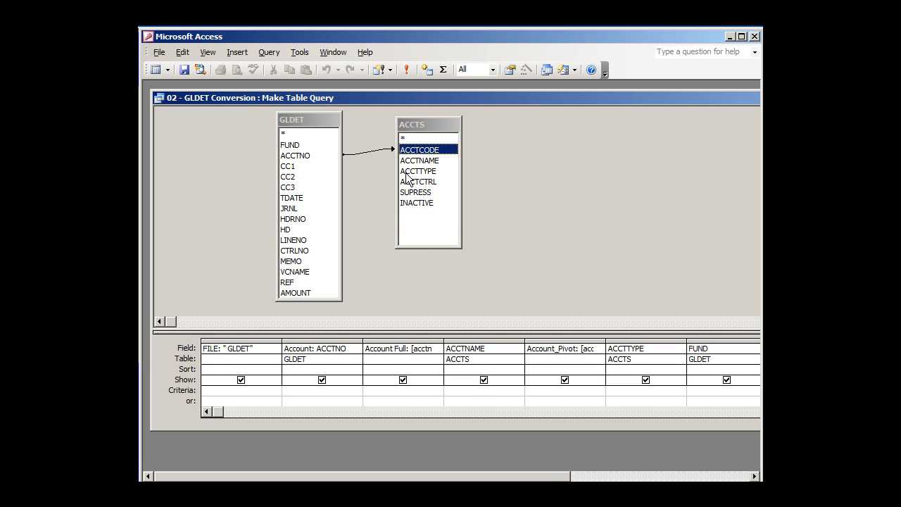
- Inspect the join properties between GLDET and ACCTS, and preview the query's records before returning to the design
click(377, 152)
double_click(377, 152)
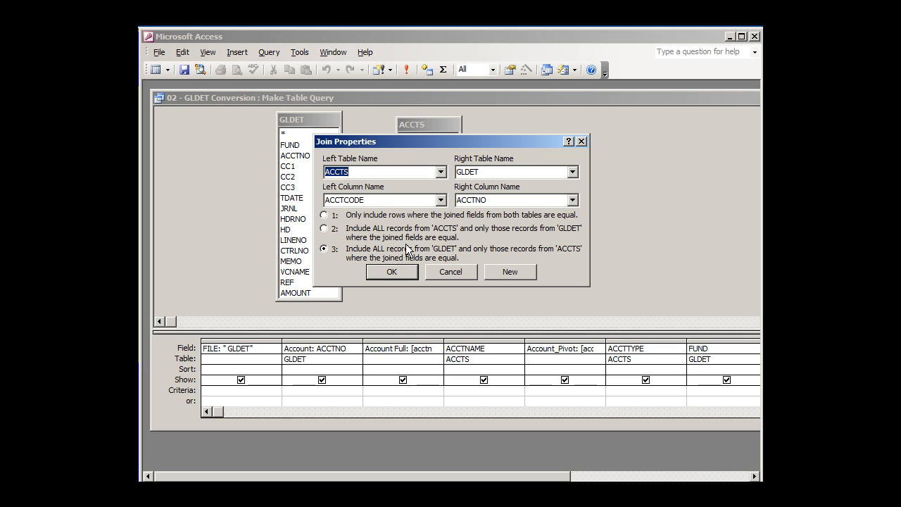
click(385, 273)
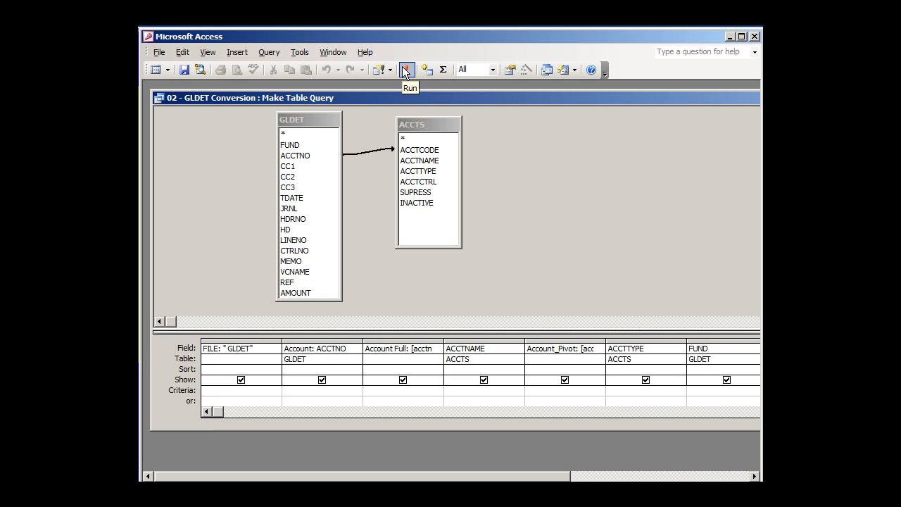
click(153, 67)
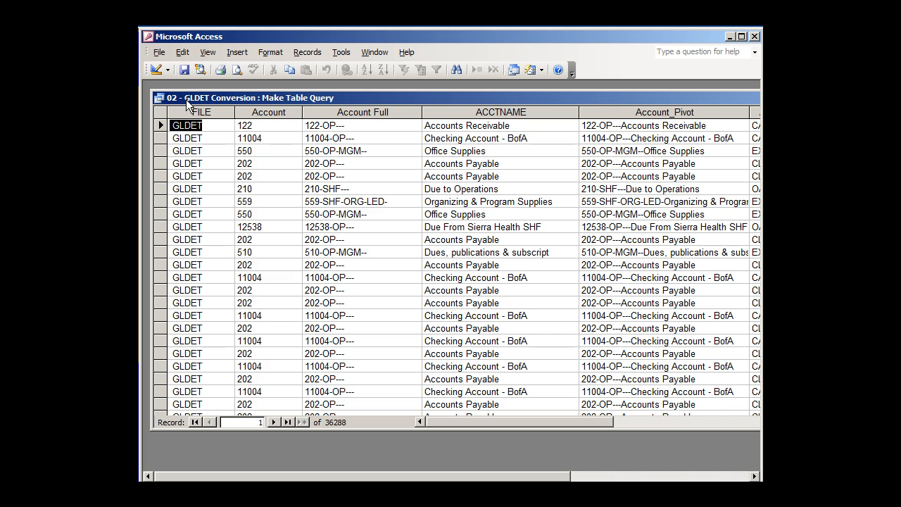
click(157, 69)
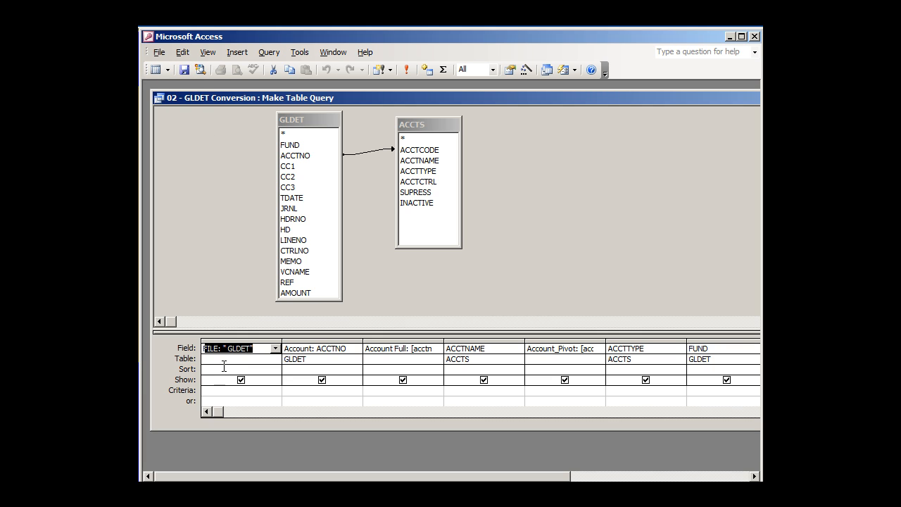
- Widen the Account Full column in the design grid to read its whole expression, and narrow it partway again
click(267, 349)
key(Tab)
key(Tab)
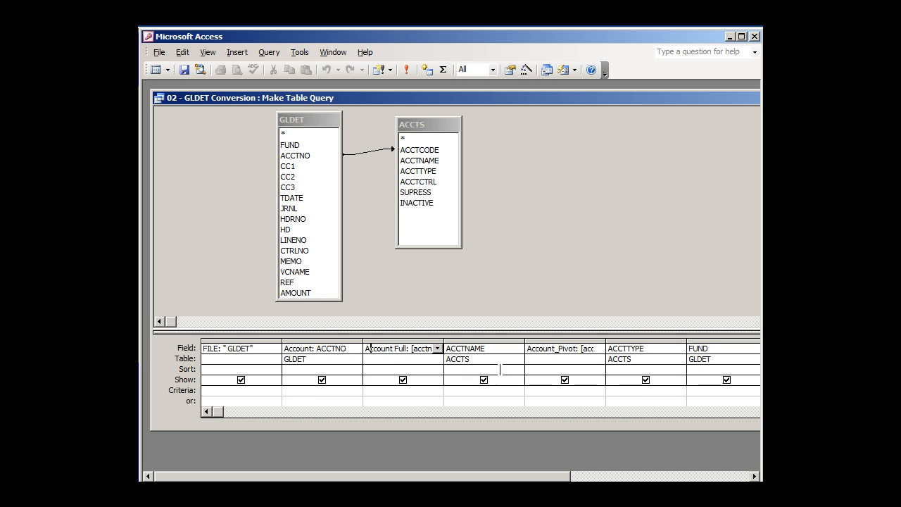
drag(443, 343, 646, 348)
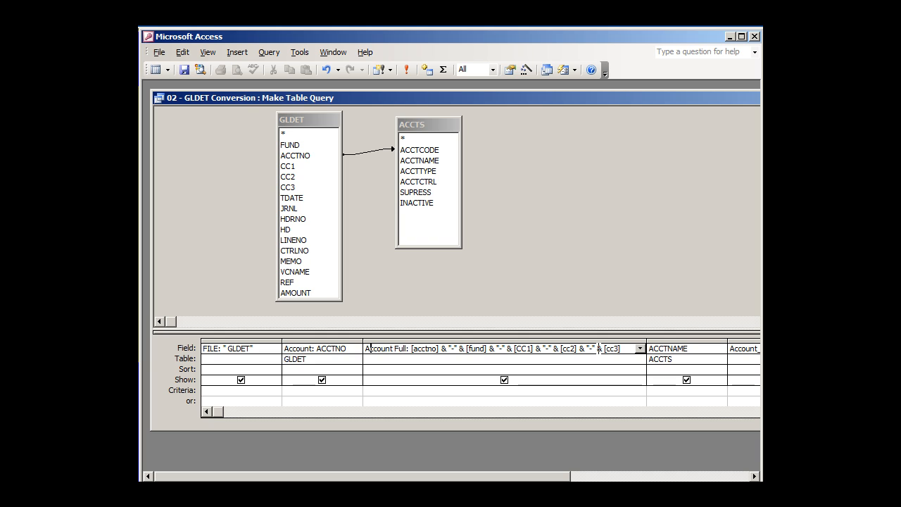
drag(647, 339, 569, 339)
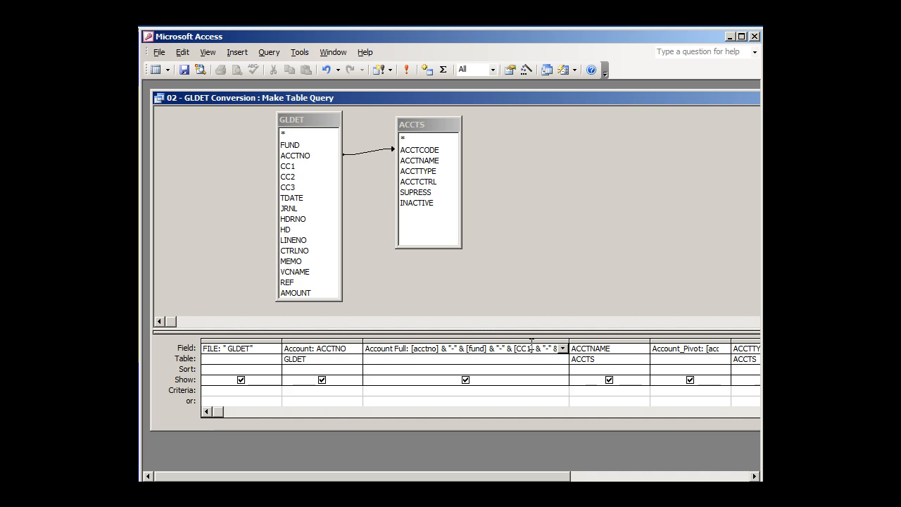
drag(569, 341, 539, 341)
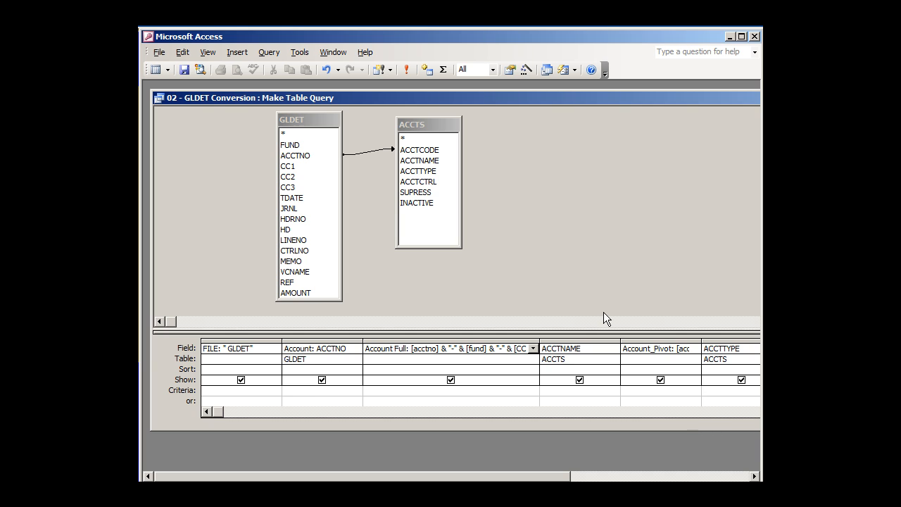
- Widen the Account_Pivot column to read its whole expression, and narrow it partway again
drag(484, 95, 341, 95)
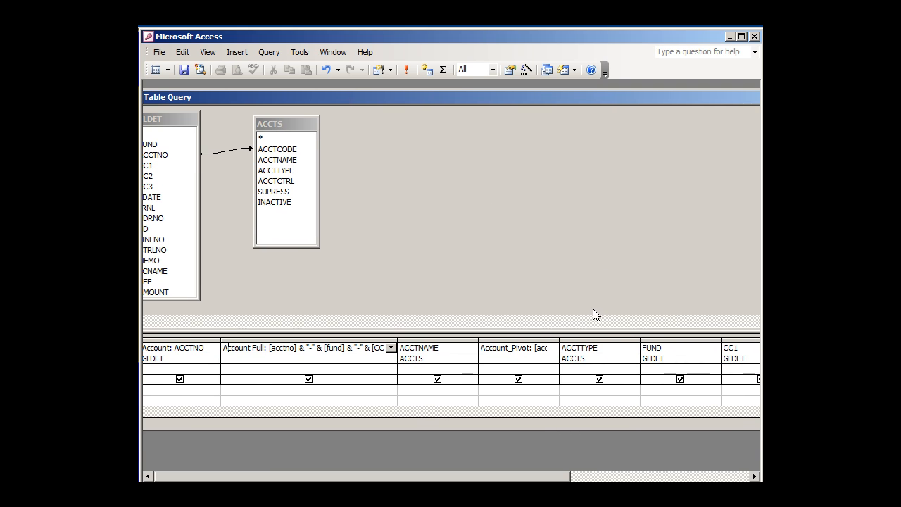
click(522, 348)
click(522, 348)
drag(560, 338, 626, 338)
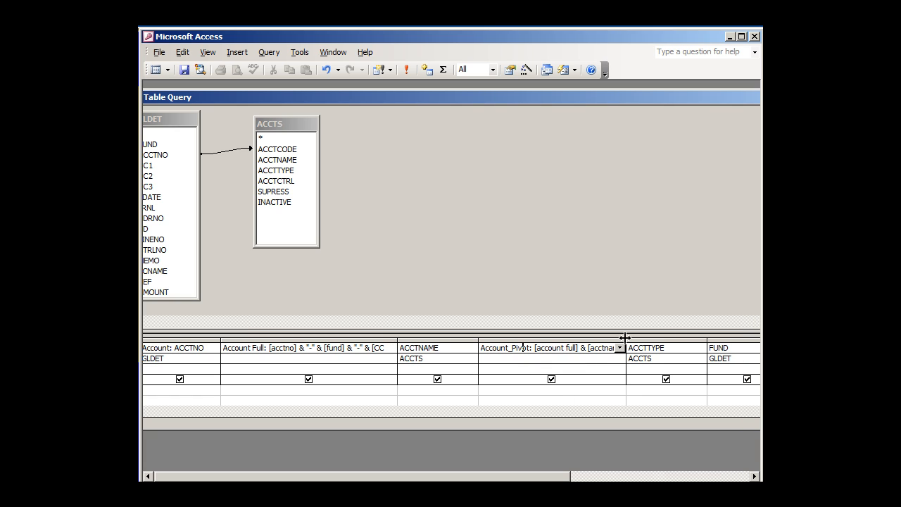
drag(626, 339, 660, 339)
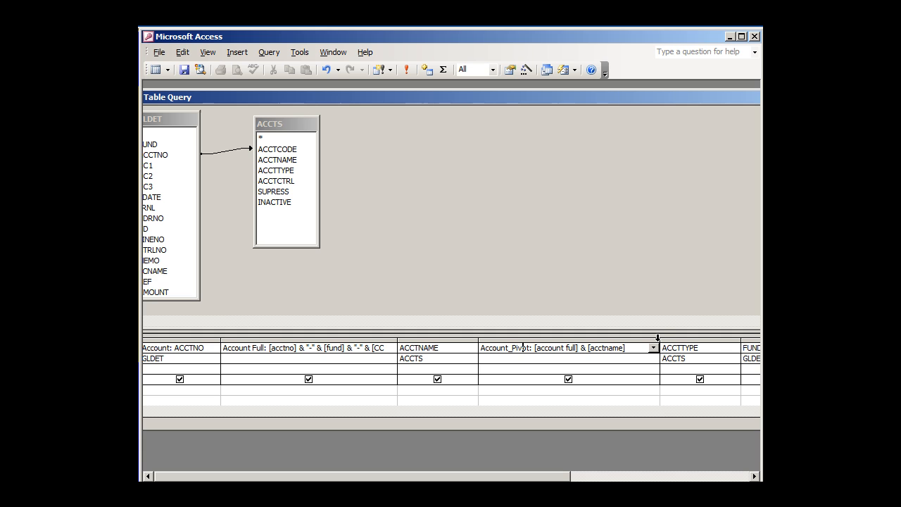
drag(657, 339, 606, 339)
- Widen the calculated month column before TDATE in the design grid to display its entire expression
drag(551, 97, 360, 124)
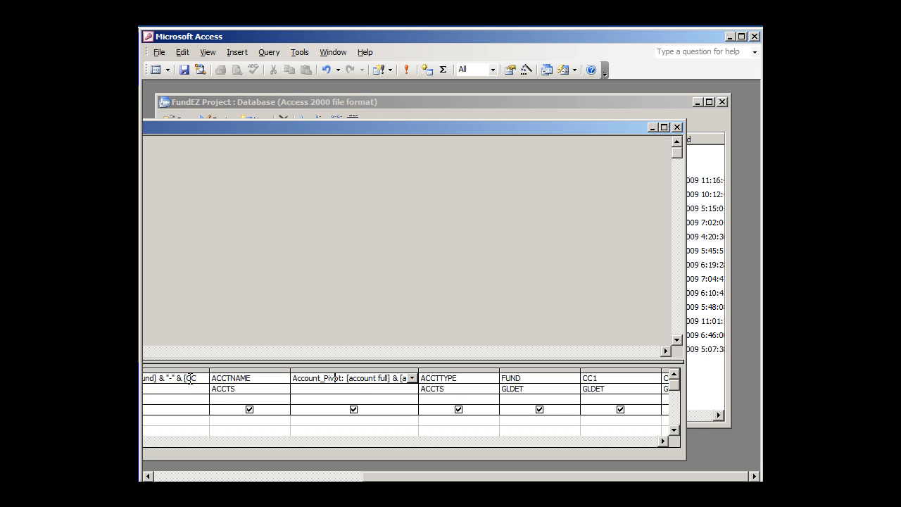
drag(209, 129, 280, 110)
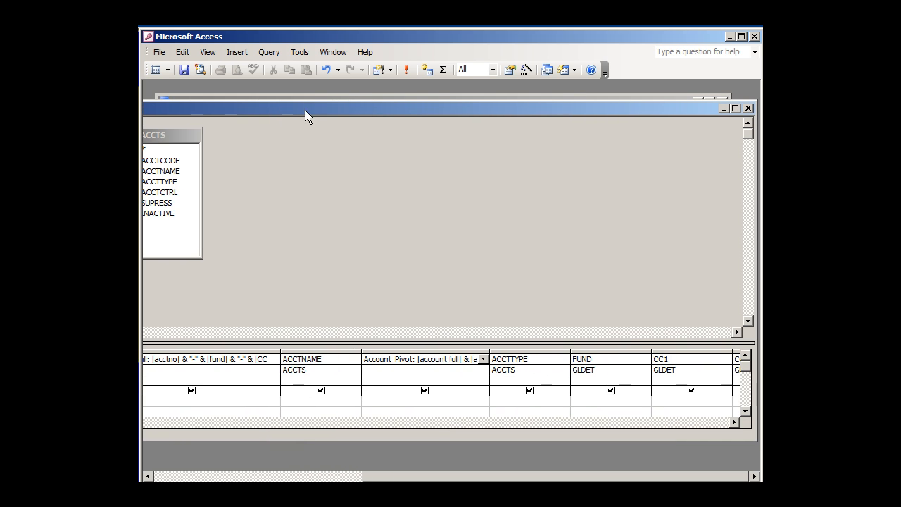
drag(398, 107, 272, 105)
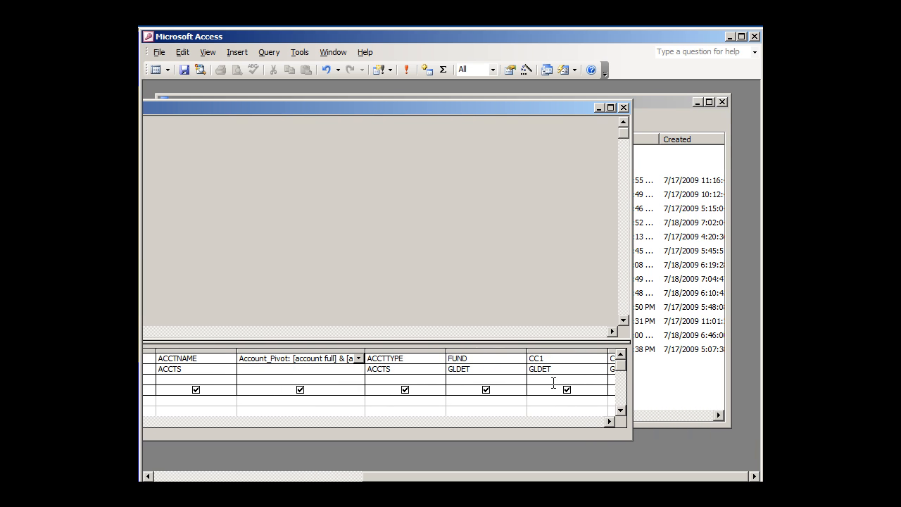
click(590, 421)
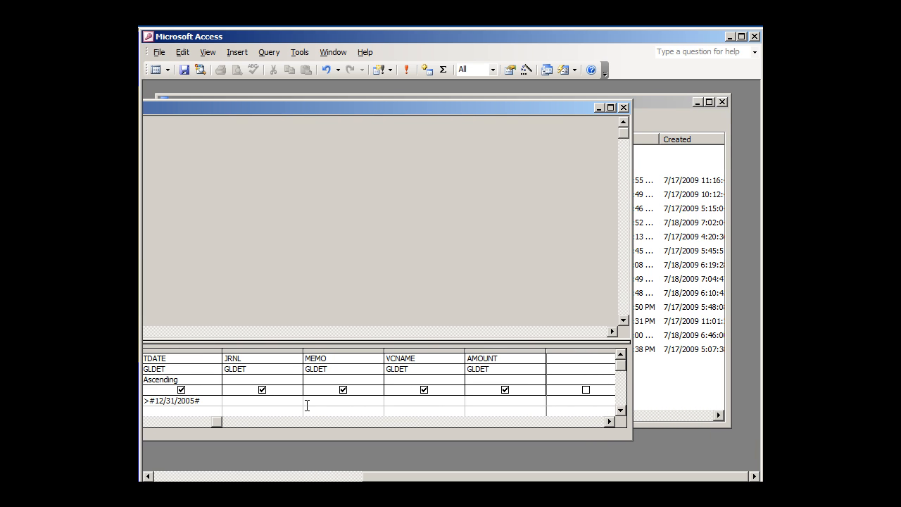
click(193, 420)
click(203, 356)
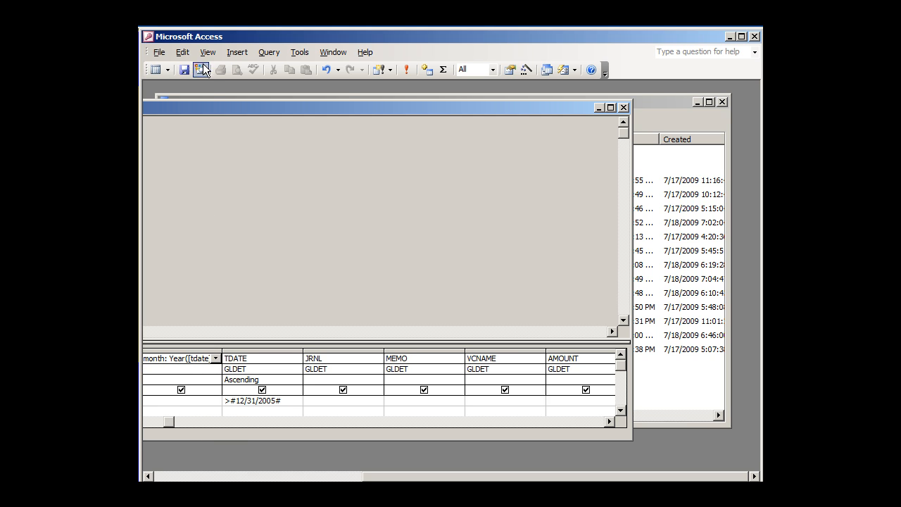
drag(217, 102, 280, 118)
double_click(372, 115)
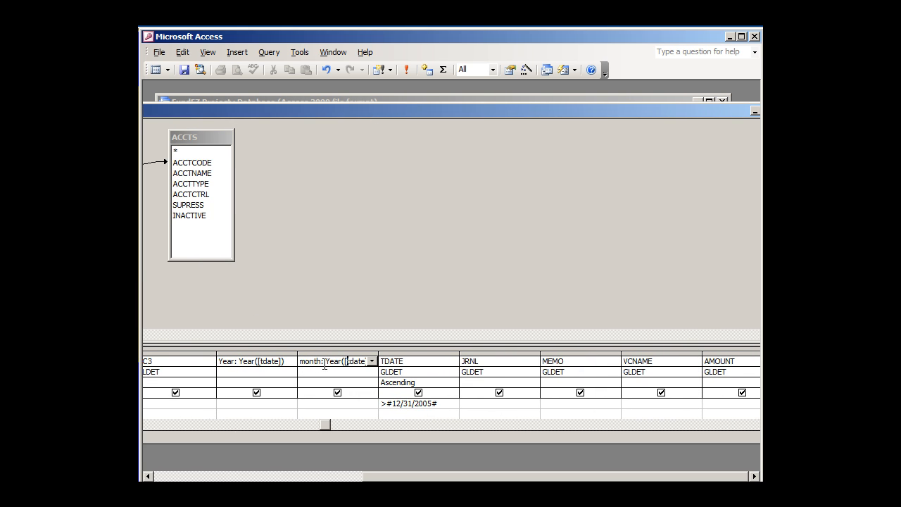
drag(378, 353, 569, 353)
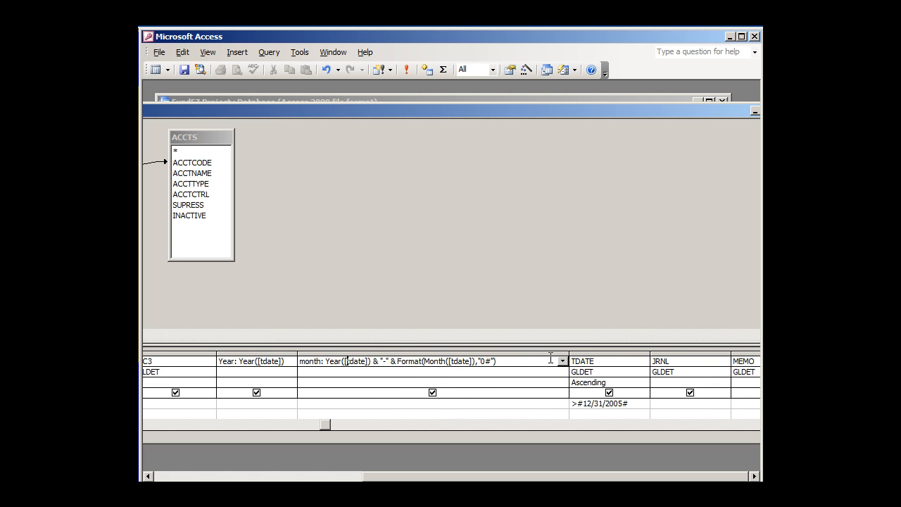
- Examine the month expression and the TDATE criterion, and show the query's records as a datasheet
click(491, 361)
click(604, 404)
click(159, 70)
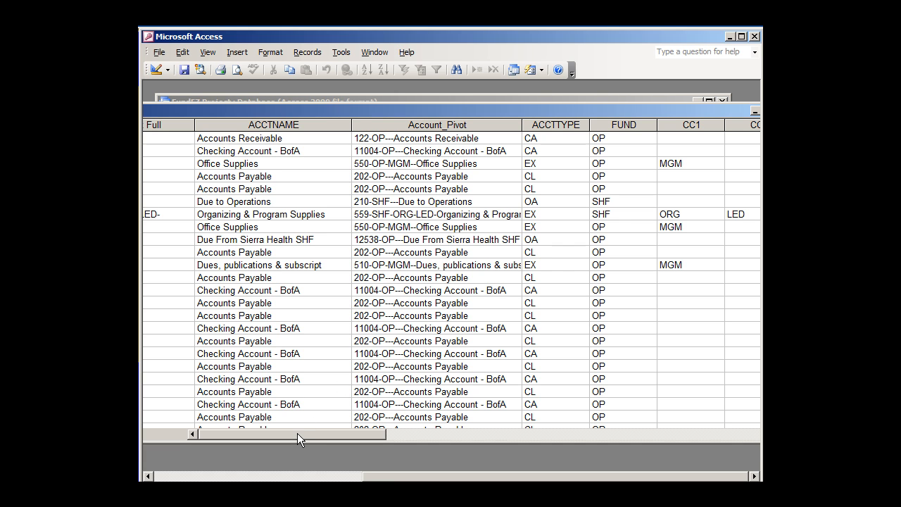
- Review the Year, month, TDATE and AMOUNT columns of the query's datasheet, and return the query to design view
drag(295, 433, 428, 441)
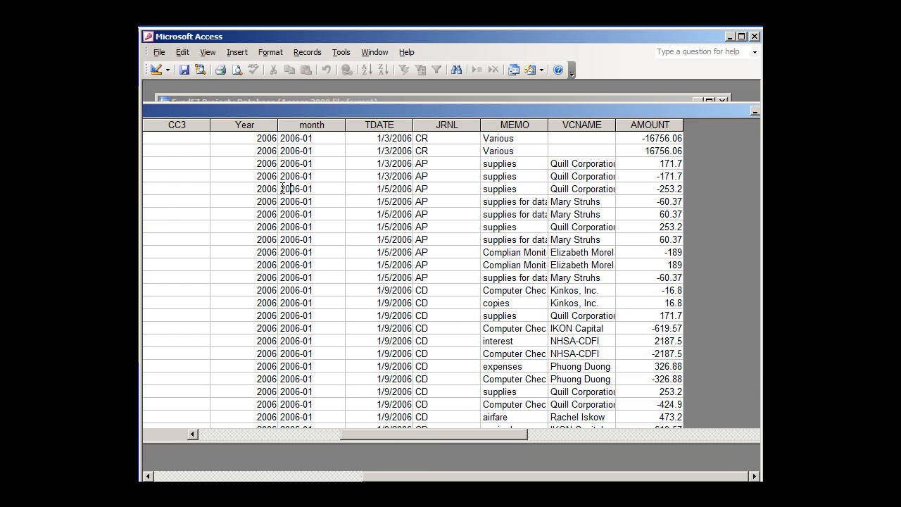
click(290, 189)
click(156, 69)
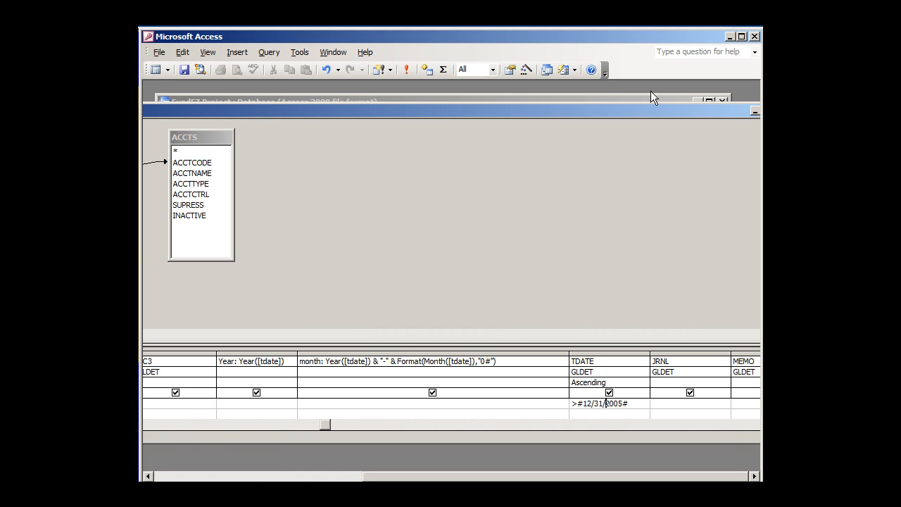
- Close the GLDET Conversion query and save its design changes
drag(723, 116, 680, 117)
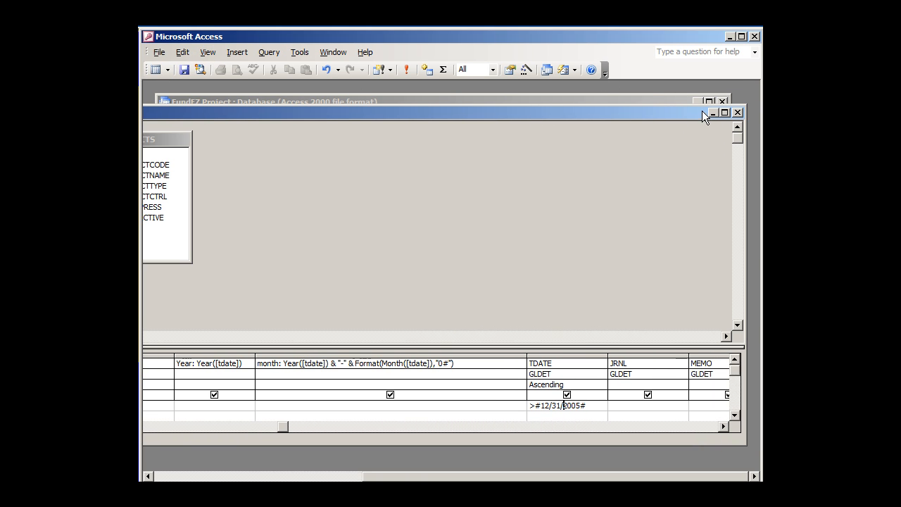
click(737, 113)
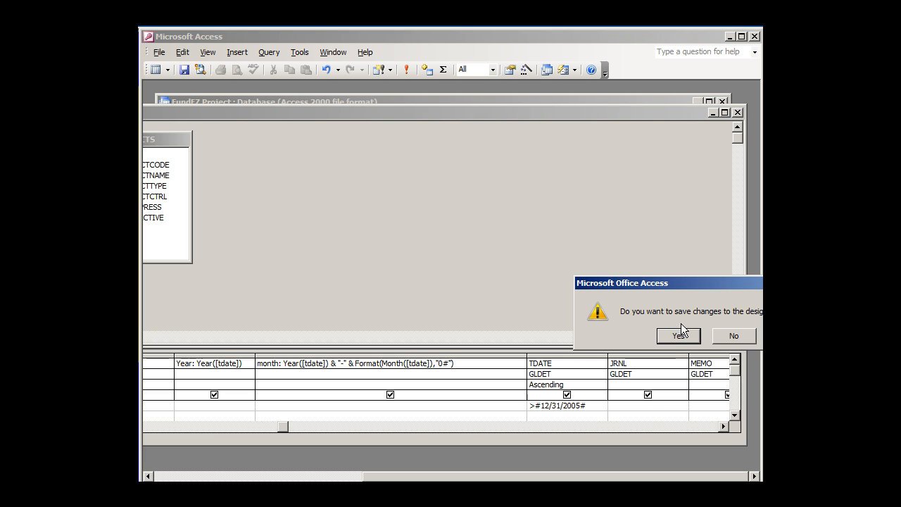
click(689, 336)
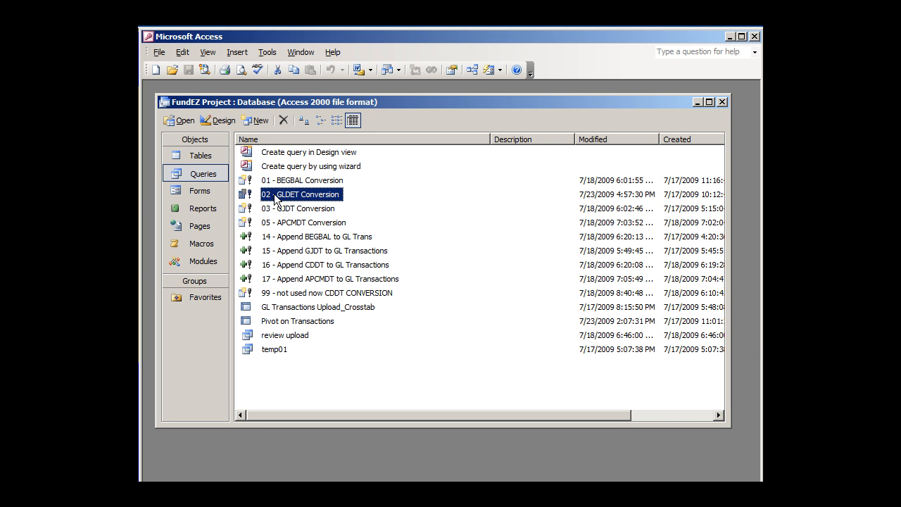
- Review conversion queries 01, 02, 03 and 05 in the query list, and locate the GL Transactions Upload table
click(295, 181)
click(297, 196)
click(297, 209)
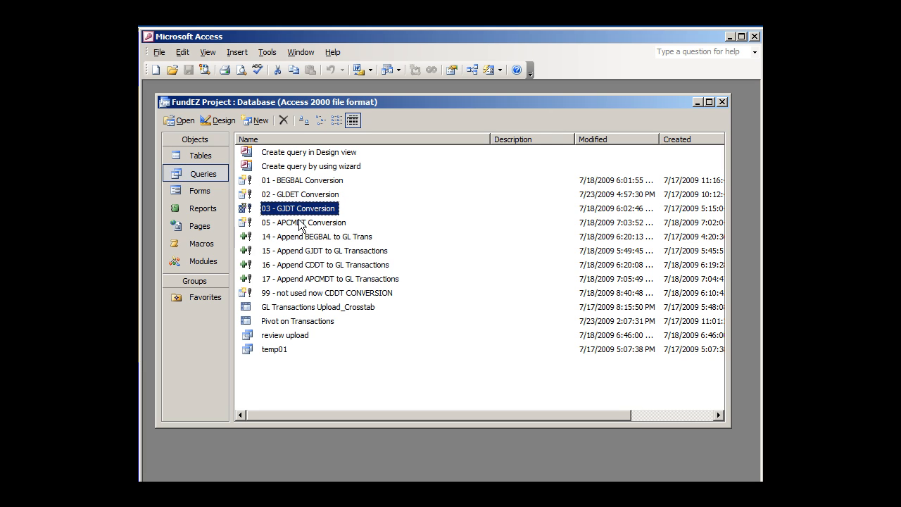
click(299, 223)
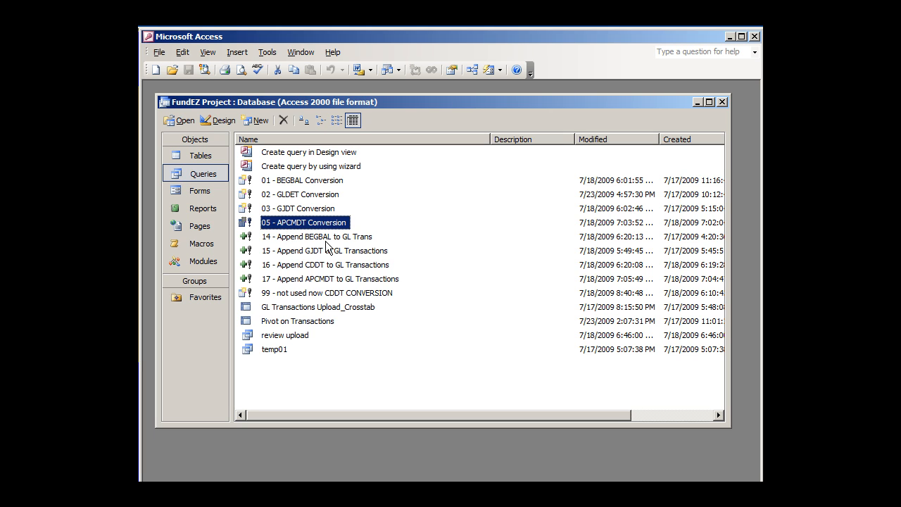
click(203, 157)
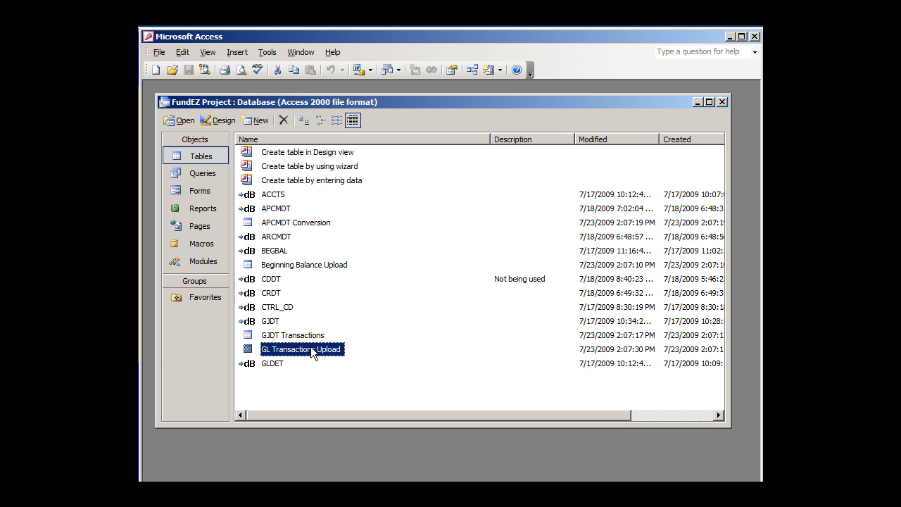
click(216, 173)
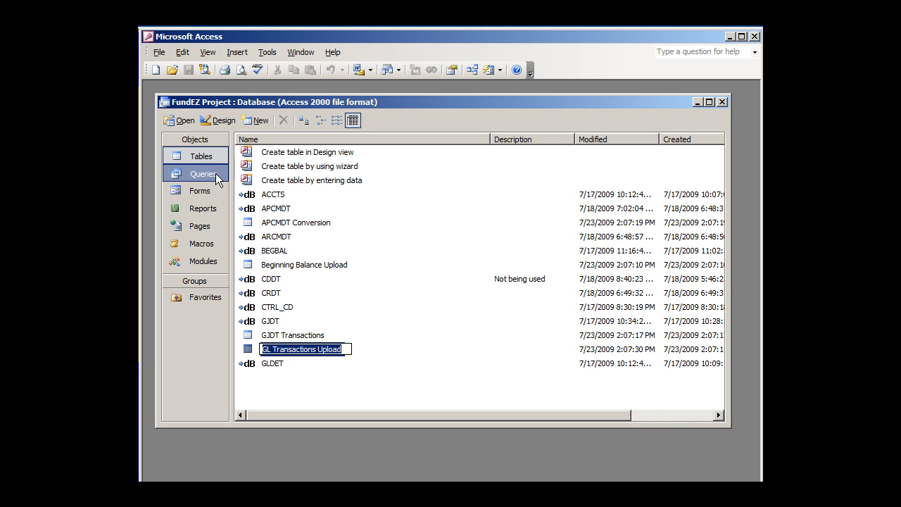
- Open the Run Queries macro's design to read its sequence of OpenQuery actions, and close it
click(197, 243)
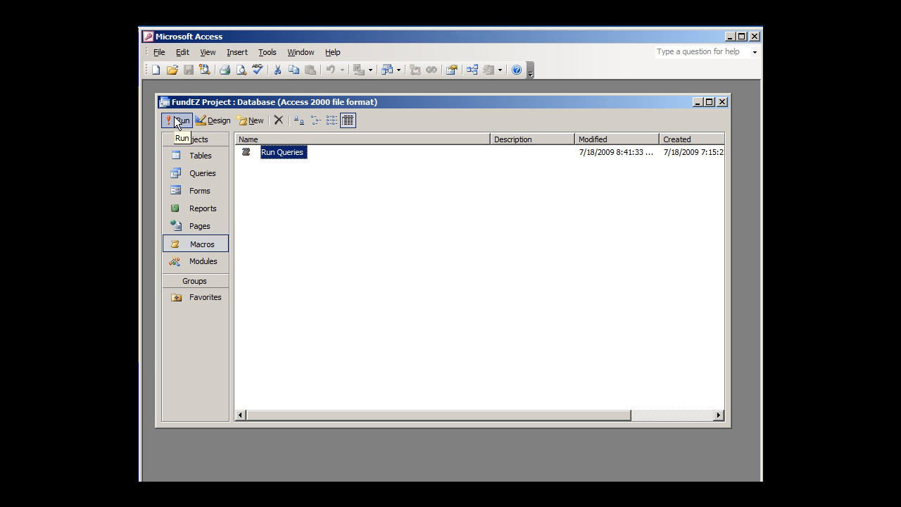
click(222, 124)
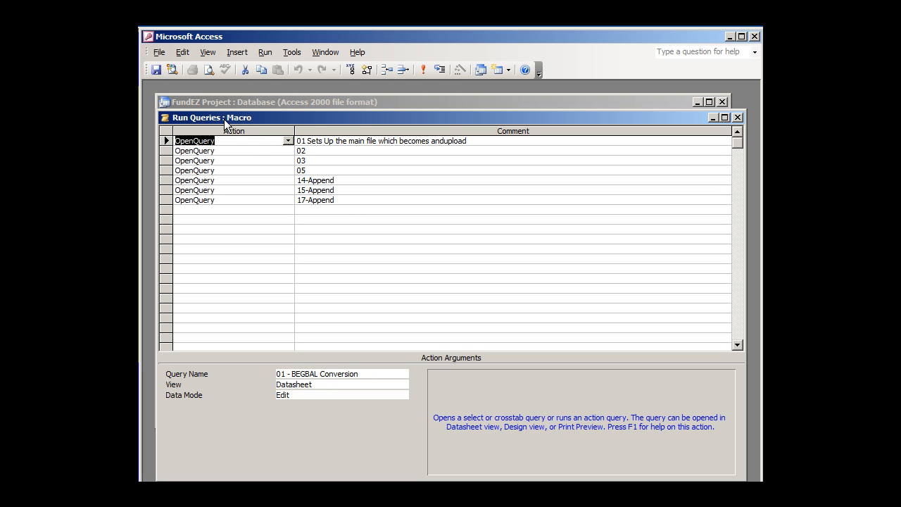
click(737, 117)
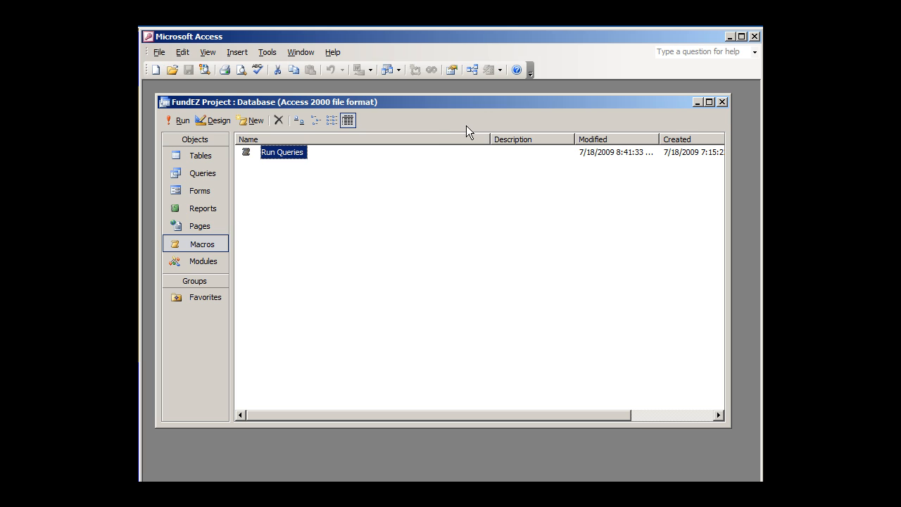
- Run the Run Queries macro, and agree to replace the existing tables and carry out its queries
click(179, 120)
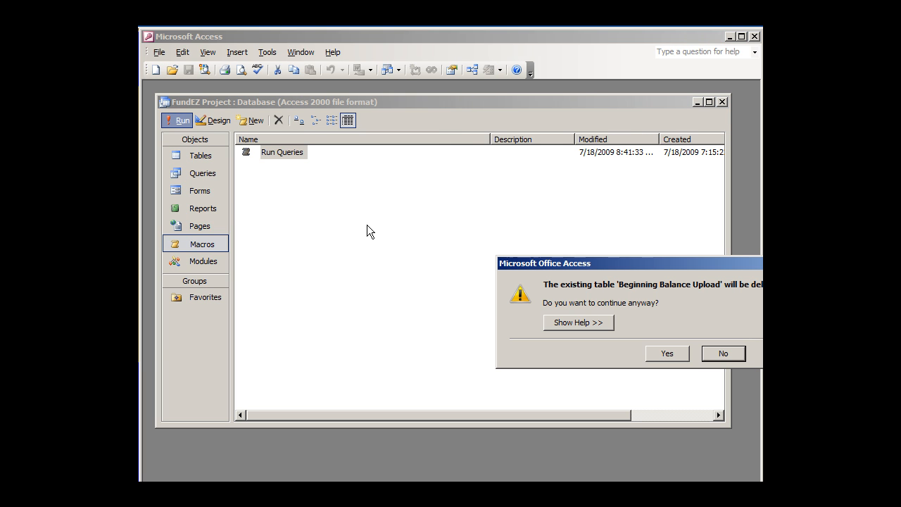
click(673, 353)
click(680, 355)
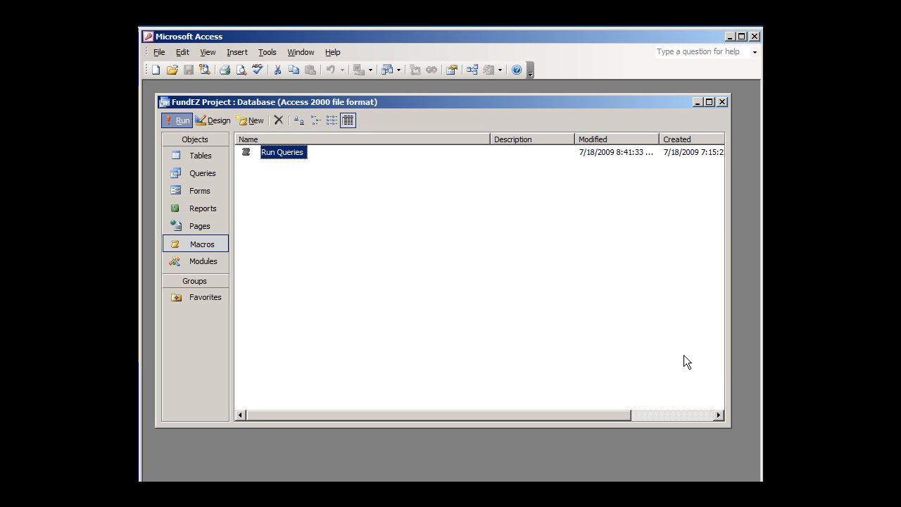
click(682, 355)
click(684, 355)
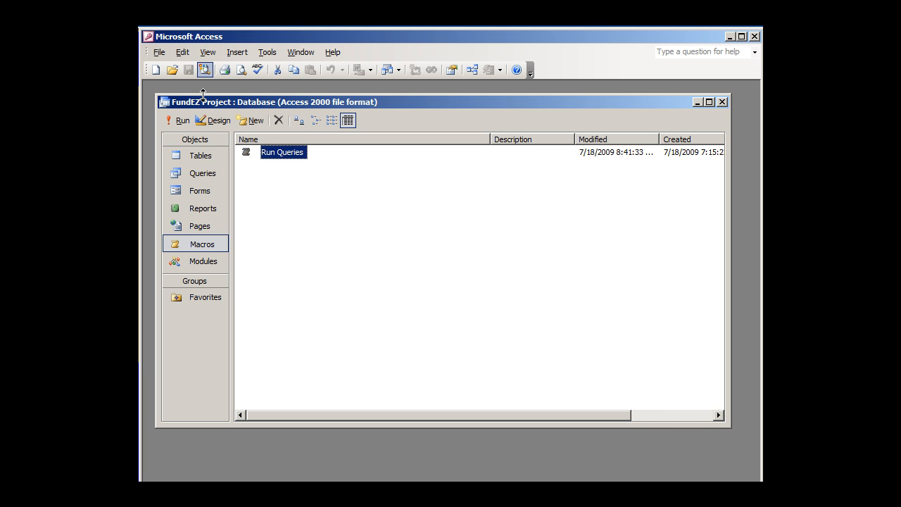
- Open the Pivot on Transactions crosstab query, view its year columns through 2009, and close it
click(214, 174)
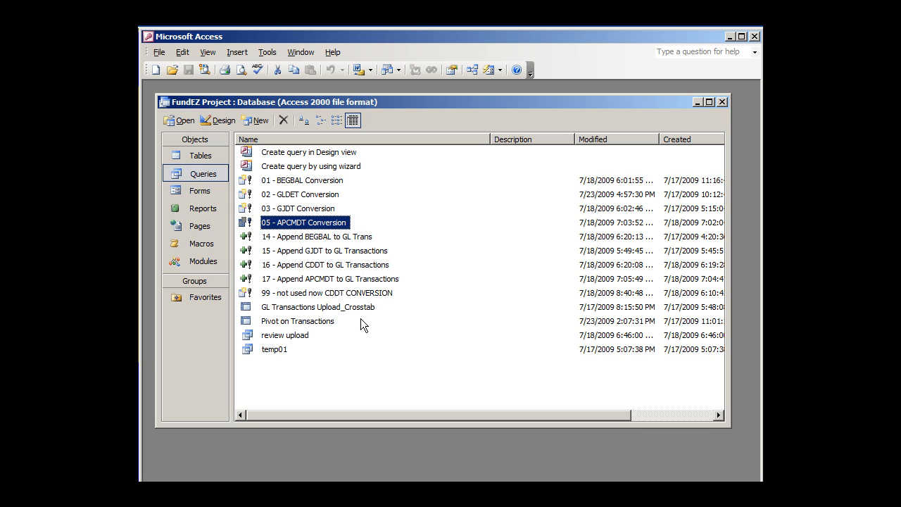
click(337, 310)
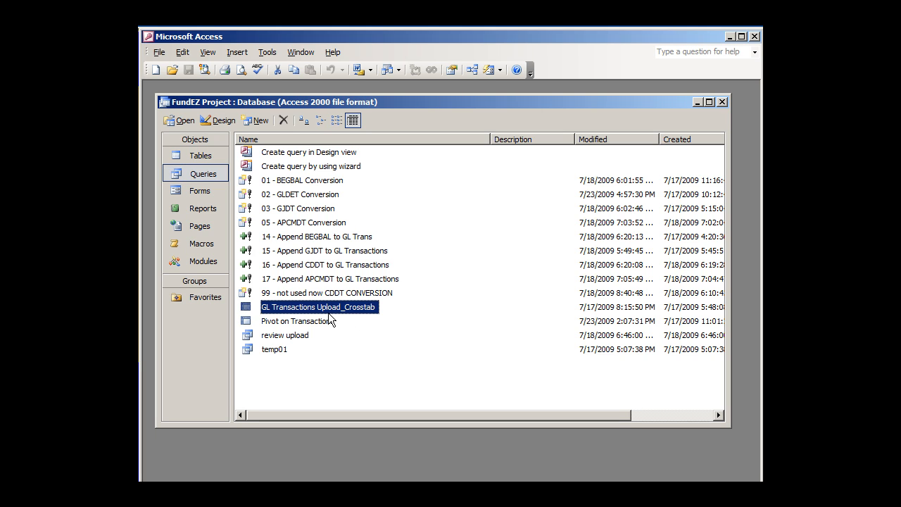
click(293, 322)
double_click(290, 322)
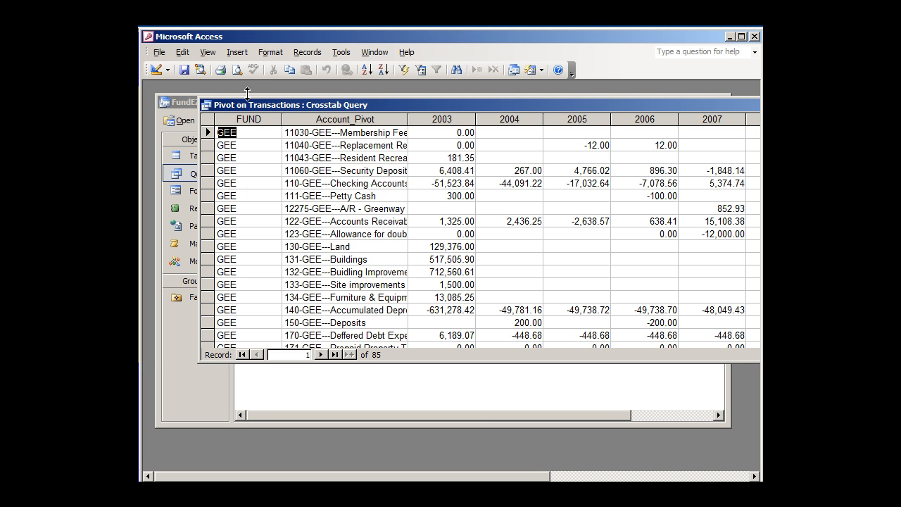
drag(642, 104, 205, 101)
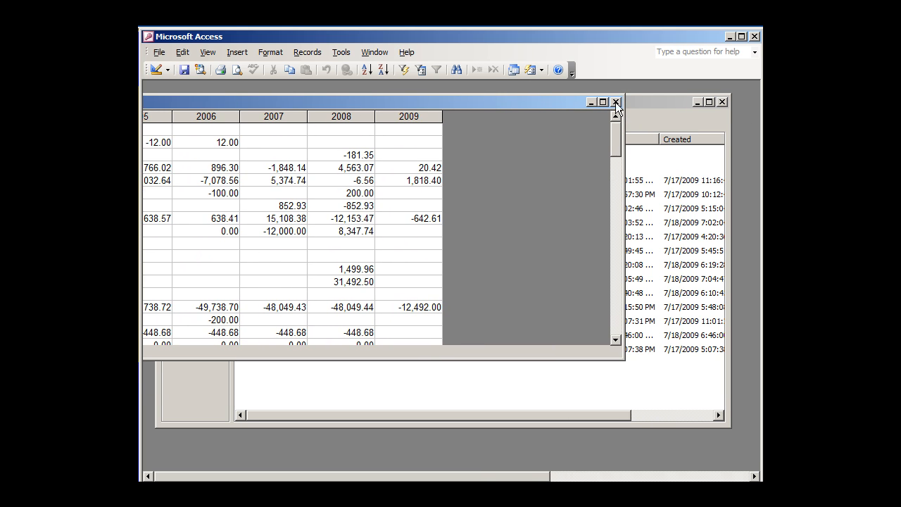
click(612, 101)
- Examine the Pivot on Transactions design, including its FUND criterion and row headings, and show the results as a datasheet
click(209, 120)
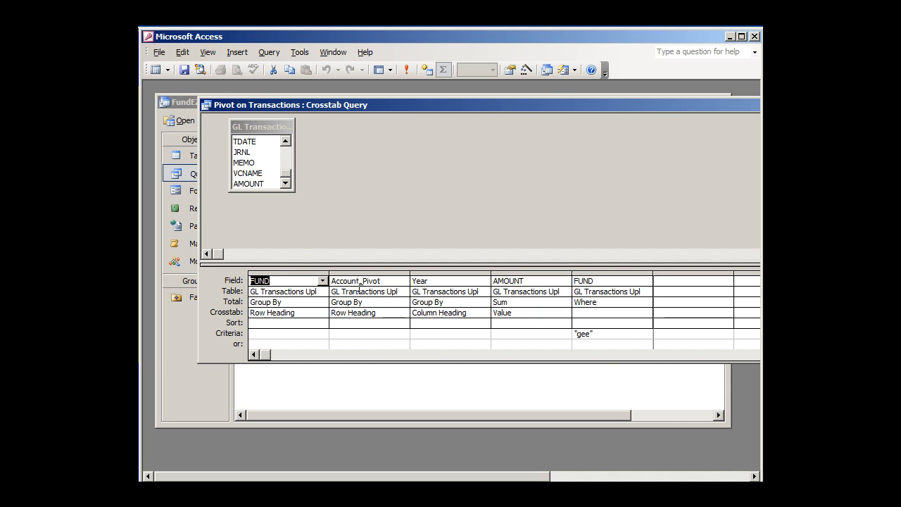
click(604, 334)
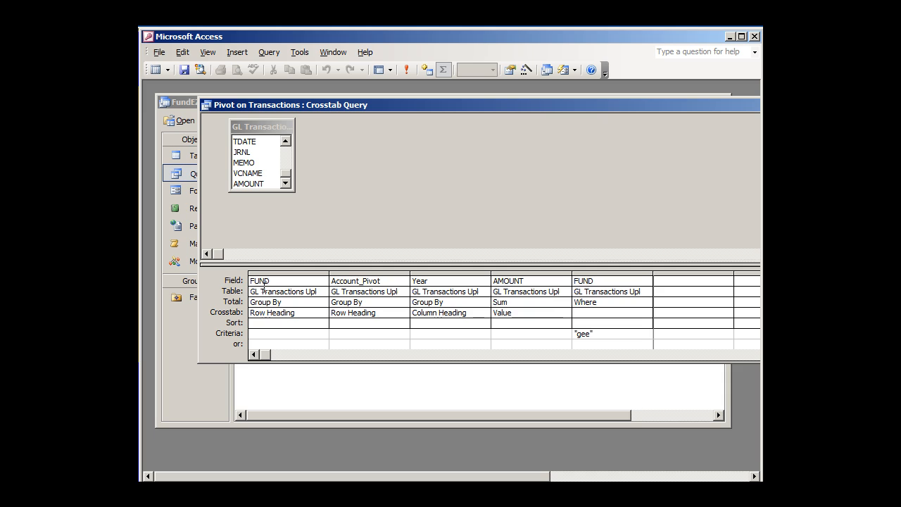
click(281, 302)
click(284, 291)
click(157, 70)
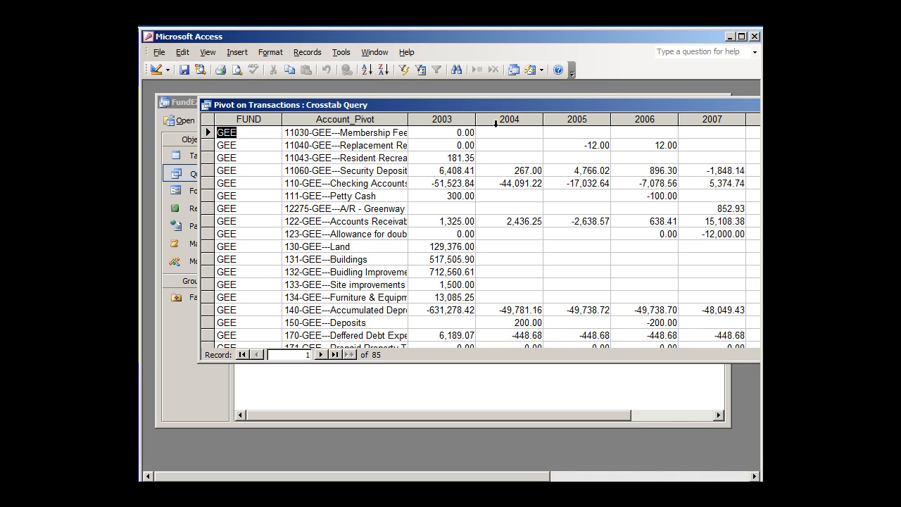
- Review the crosstab's account rows and yearly amounts across all its columns, and close the query
drag(607, 107, 557, 96)
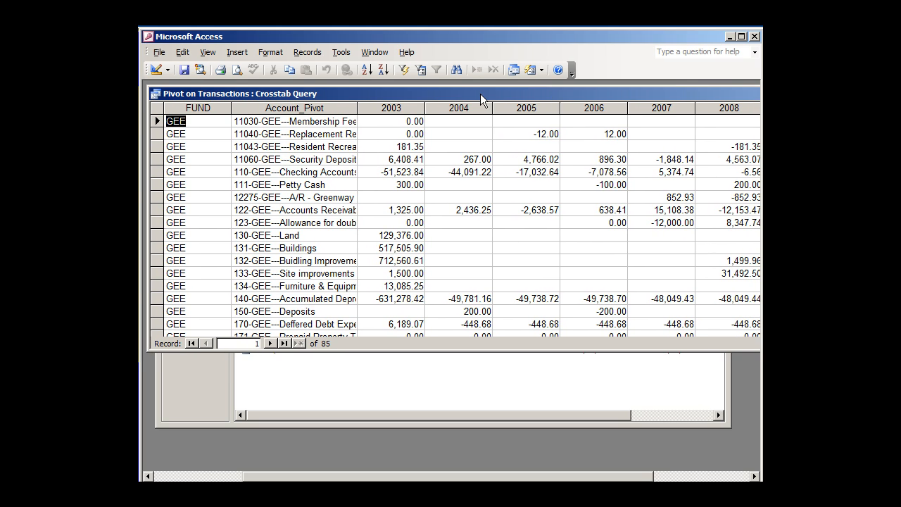
mouse_move(480, 94)
mouse_down()
mouse_move(322, 84)
mouse_move(232, 118)
mouse_move(473, 80)
mouse_move(492, 102)
mouse_move(485, 97)
mouse_up()
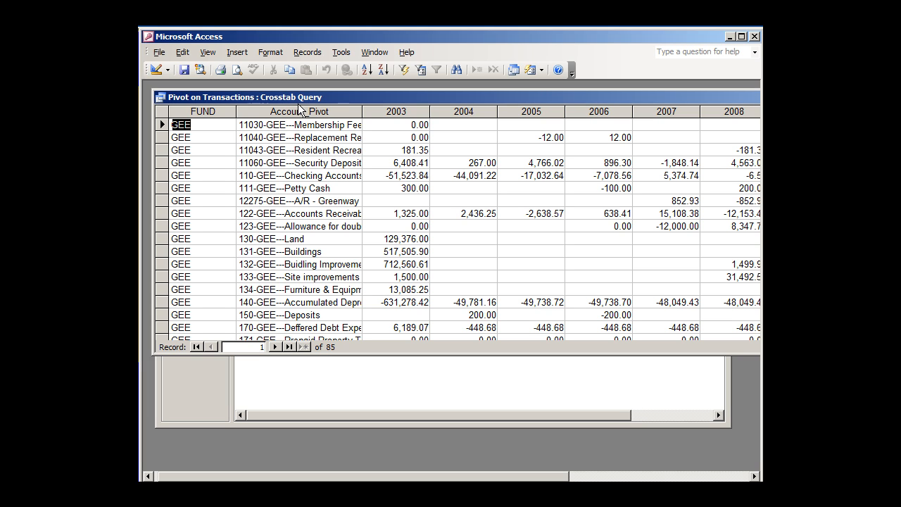
drag(557, 97, 149, 116)
click(592, 111)
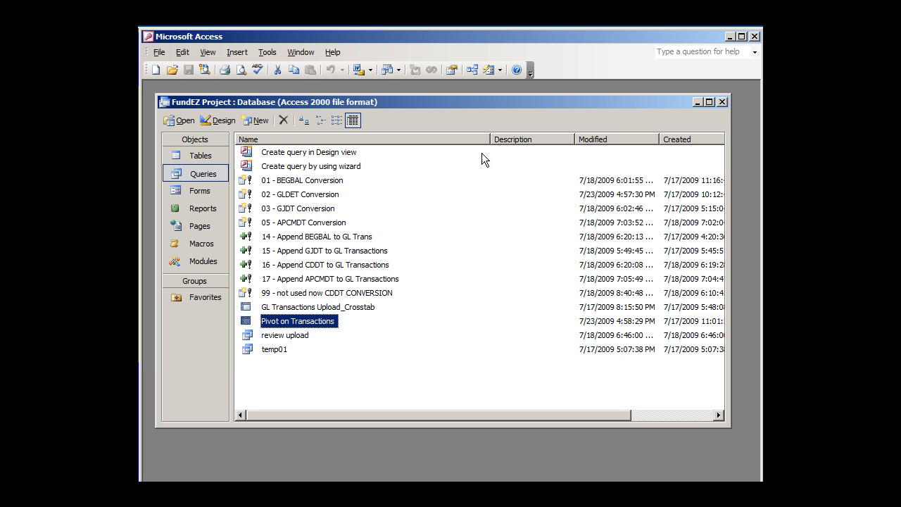
- Review the GLDET Conversion query and append queries 14, 15 and 17 in the query list
click(272, 196)
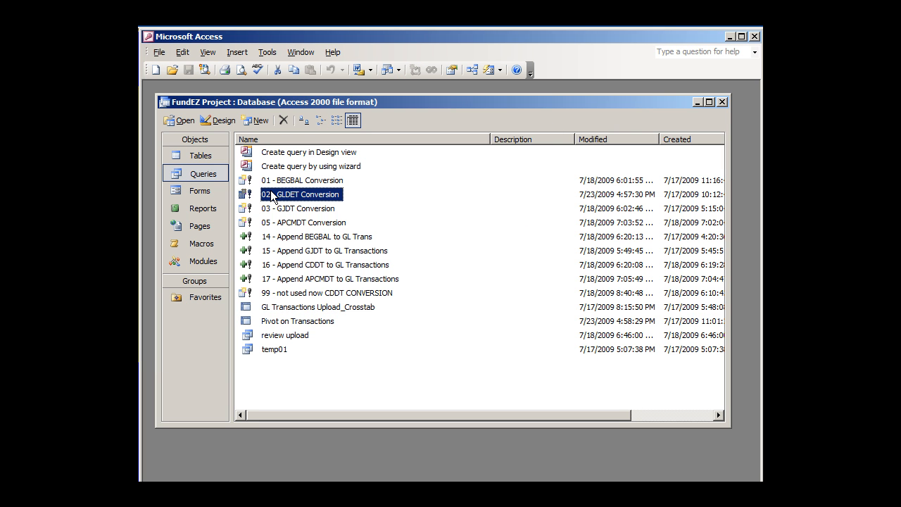
click(309, 237)
click(317, 253)
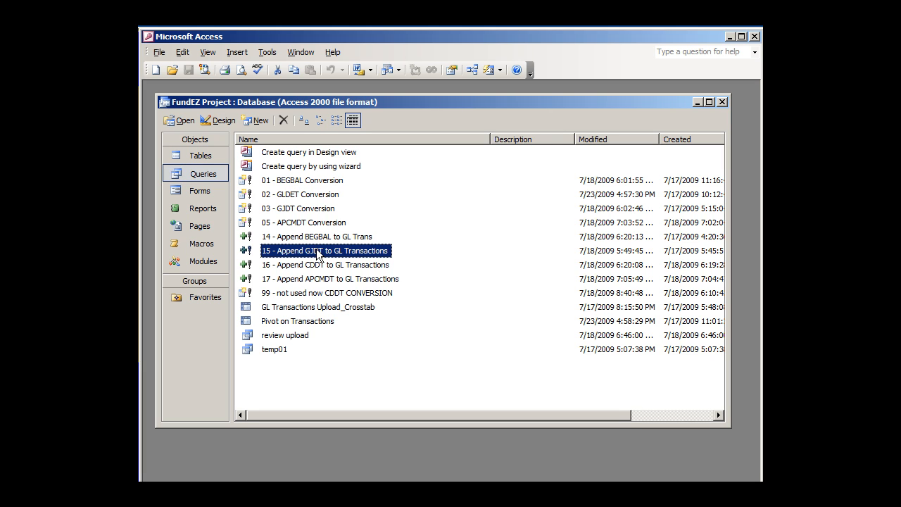
click(316, 237)
click(319, 251)
click(310, 238)
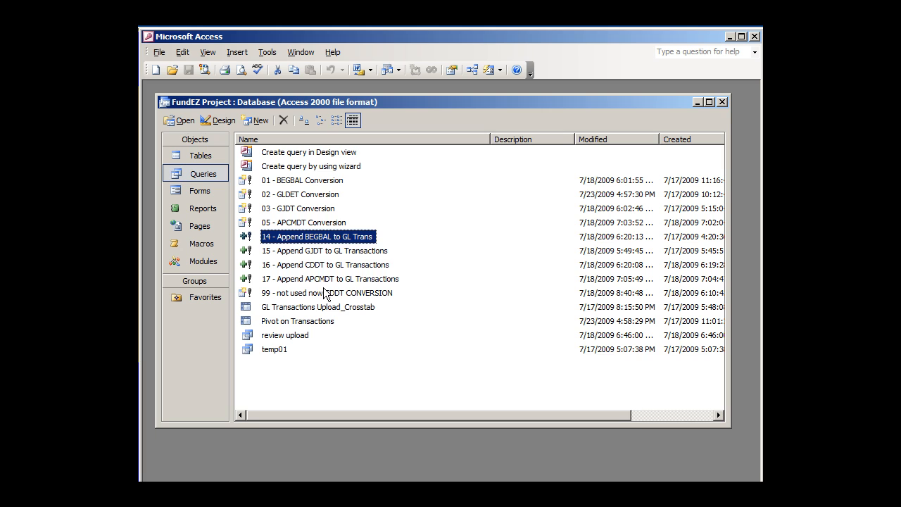
click(321, 280)
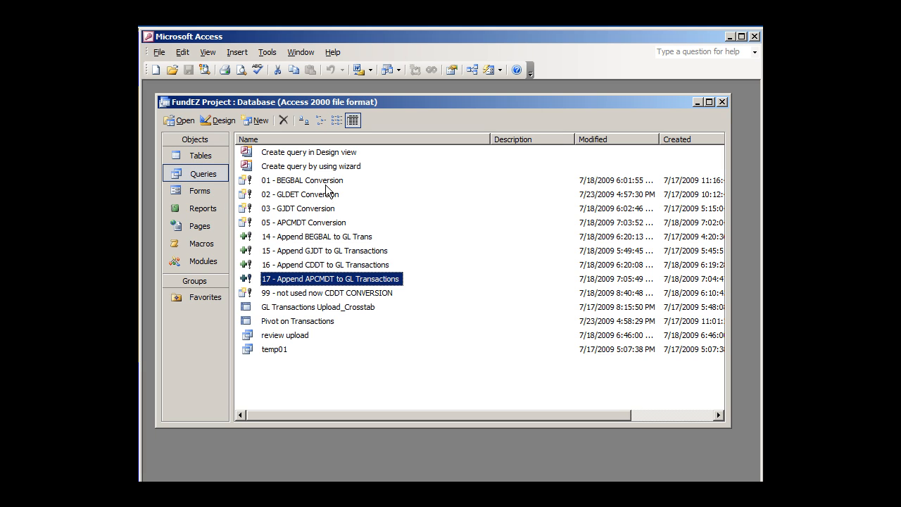